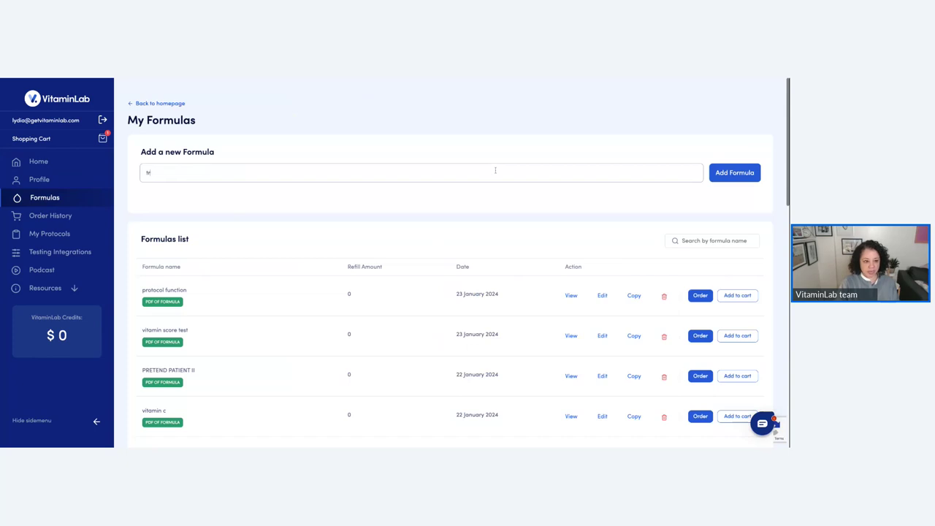
Add a new formula named with the client's first name and open it for editing.
type("acy")
left_click(748, 175)
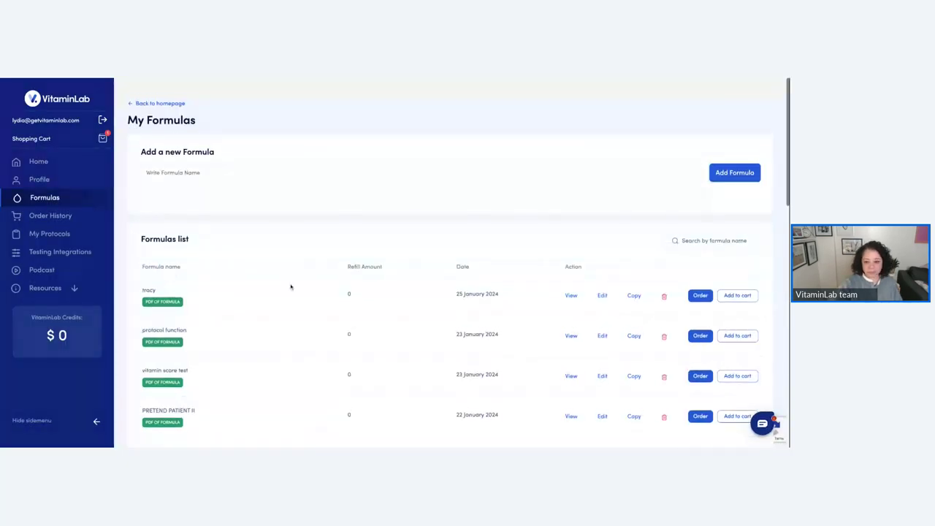
left_click(602, 296)
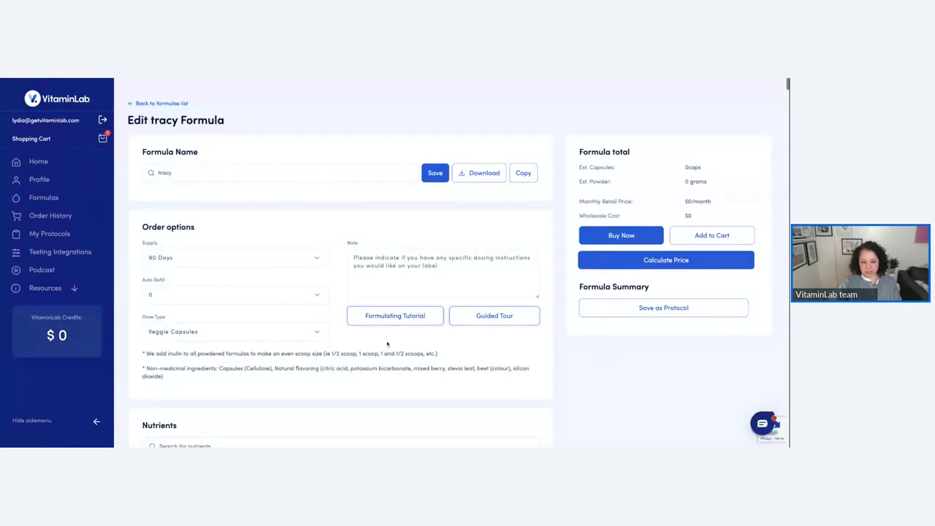
Set the formula's auto refill to 1 in the order options.
scroll(448, 359, "down", 1)
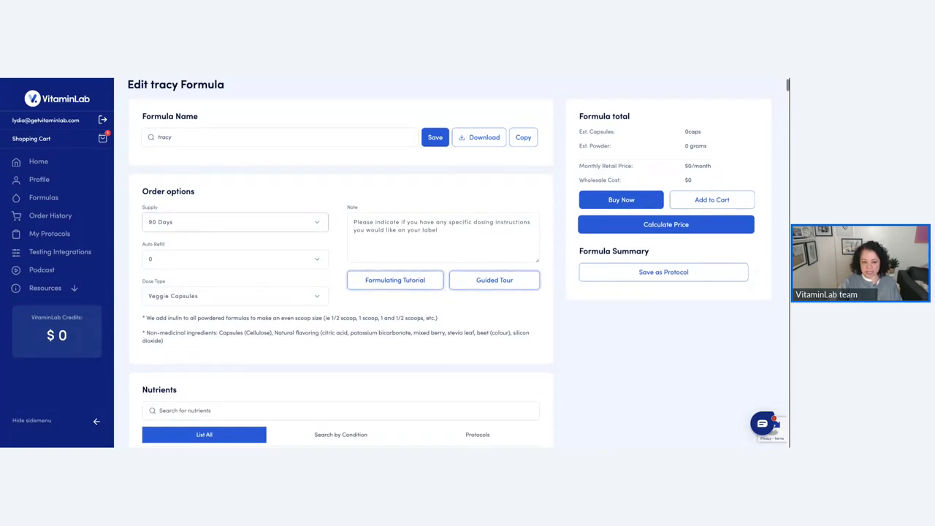
left_click(265, 261)
left_click(254, 283)
scroll(343, 361, "down", 1)
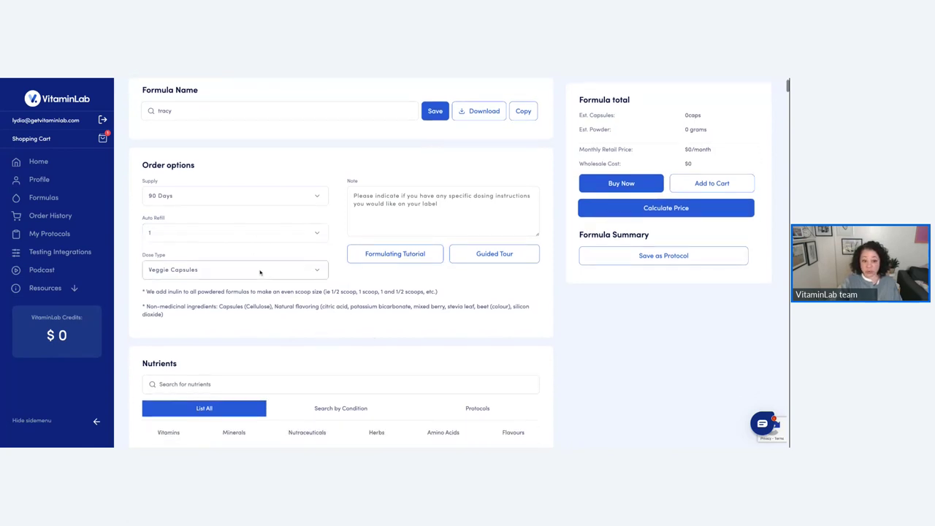
Switch the dose type to Powder and set it back to Veggie Capsules.
left_click(259, 272)
left_click(188, 285)
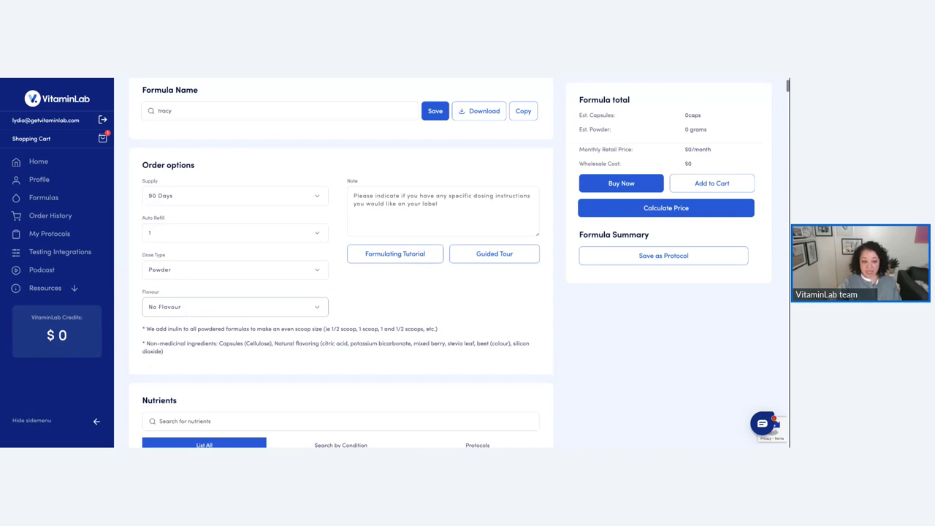
key("Up")
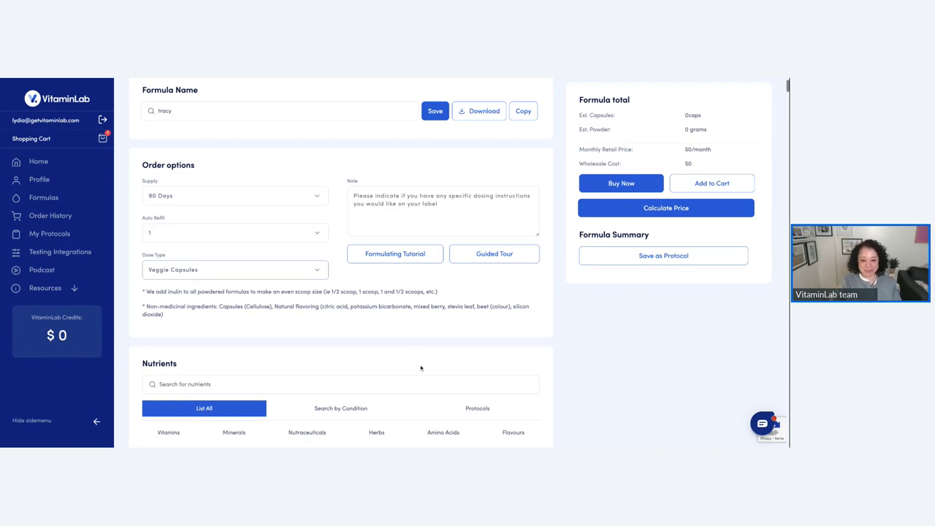
Browse the nutrient protocols and add the VitaminLab Female 50+ Multivitamin at 3170 mg to the formula.
scroll(490, 324, "down", 5)
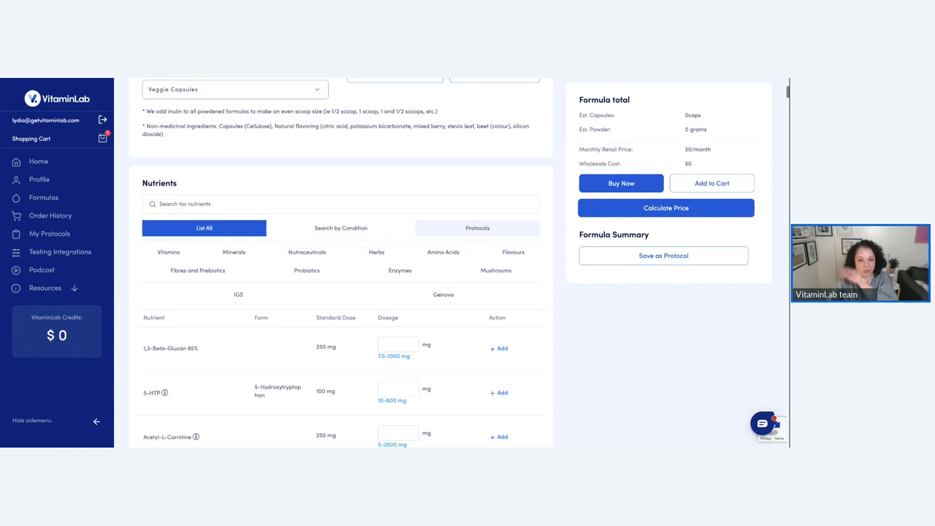
left_click(477, 228)
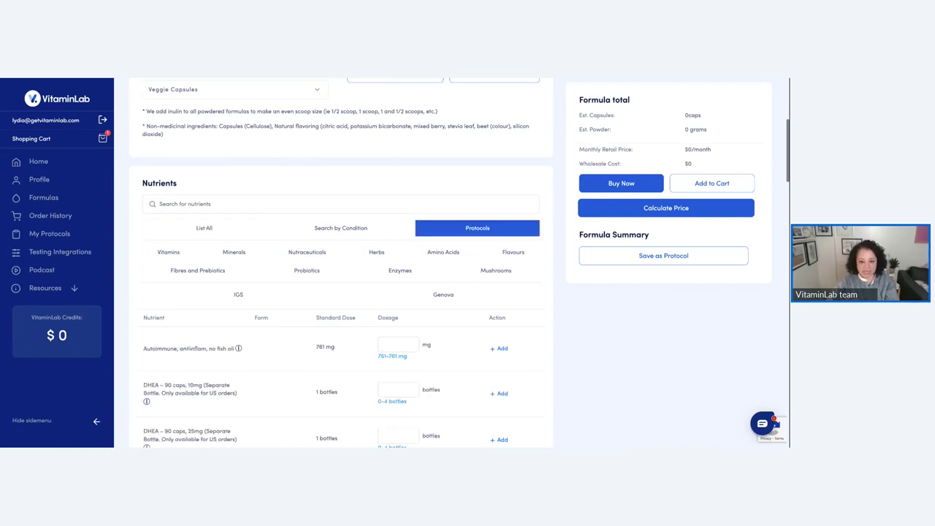
scroll(277, 382, "down", 3)
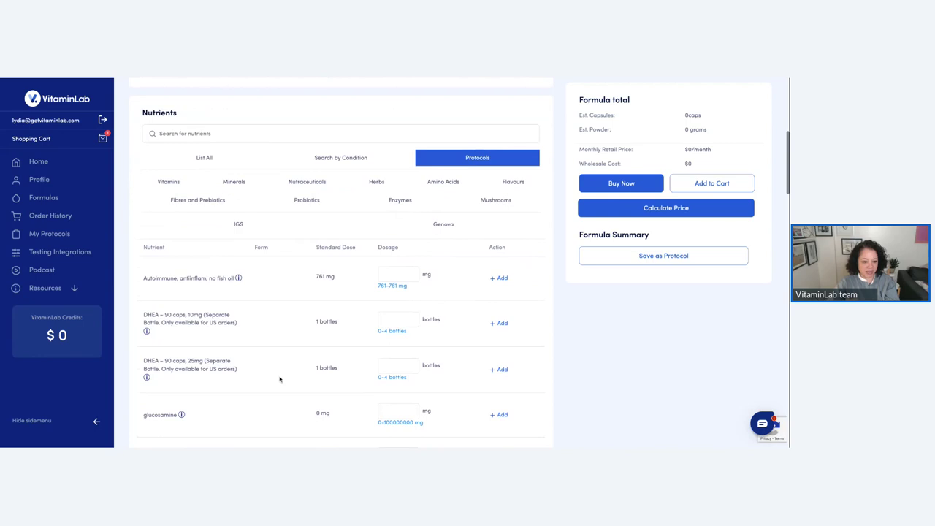
scroll(280, 381, "down", 3)
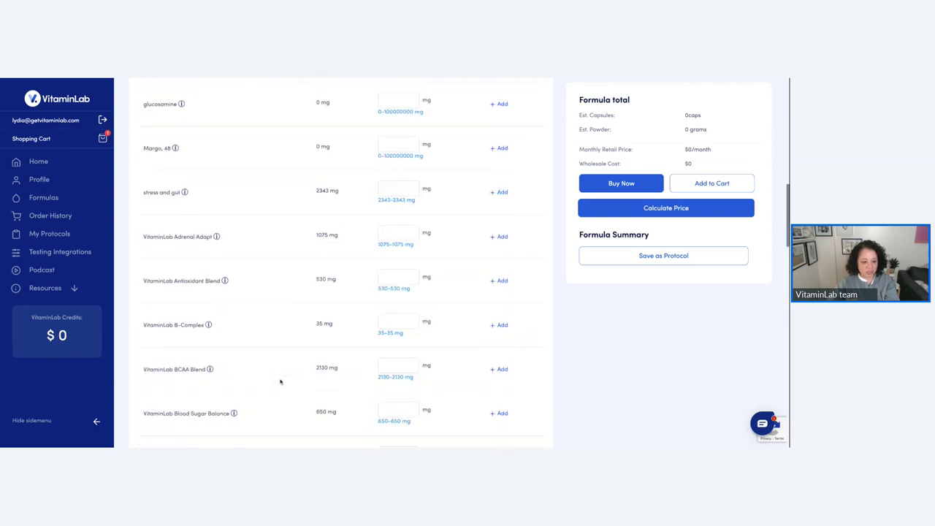
scroll(280, 381, "down", 2)
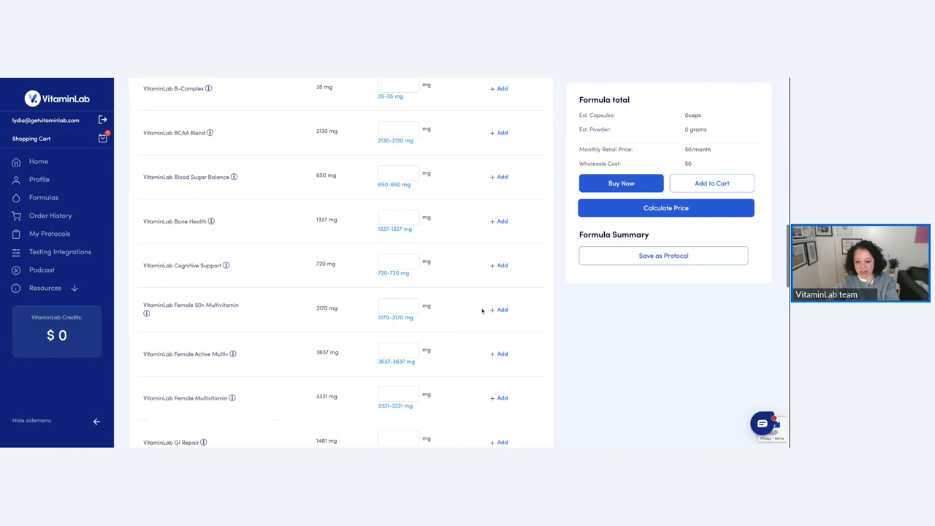
scroll(420, 322, "up", 10)
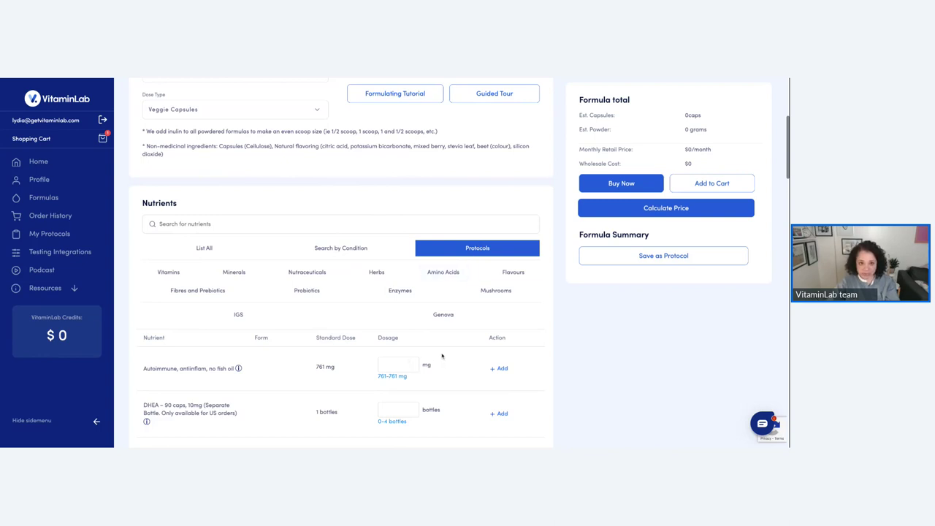
scroll(459, 363, "down", 1)
scroll(459, 363, "down", 10)
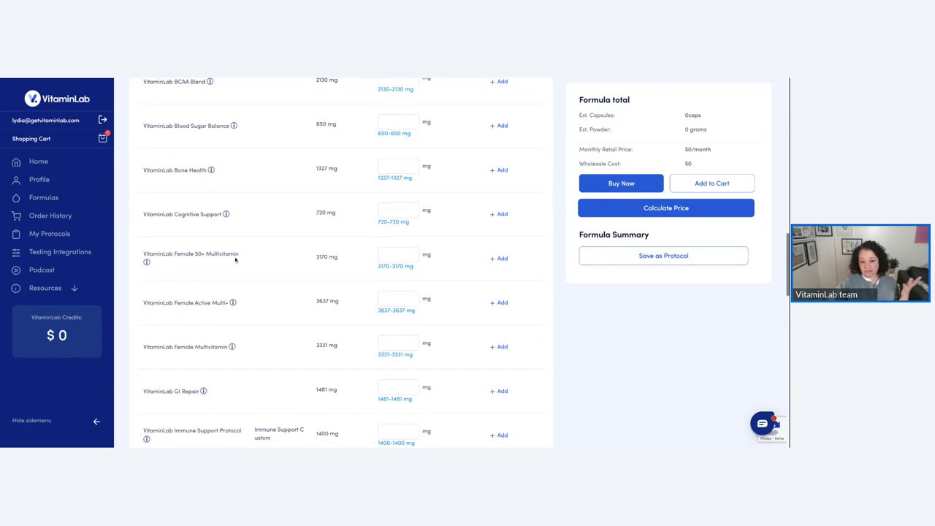
left_click(501, 259)
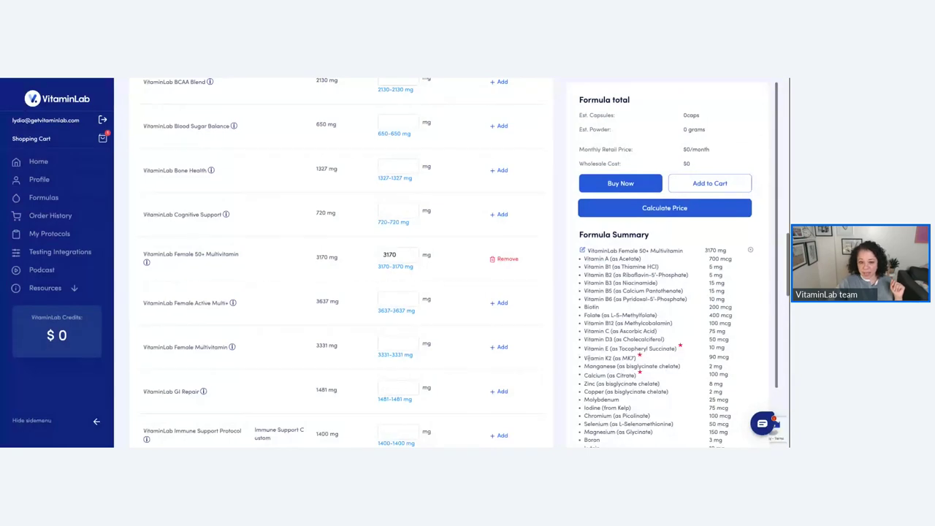
Filter the nutrients by the Gut Health condition and add Pancreatin 8X USP at 300 mg to the formula.
scroll(460, 299, "up", 5)
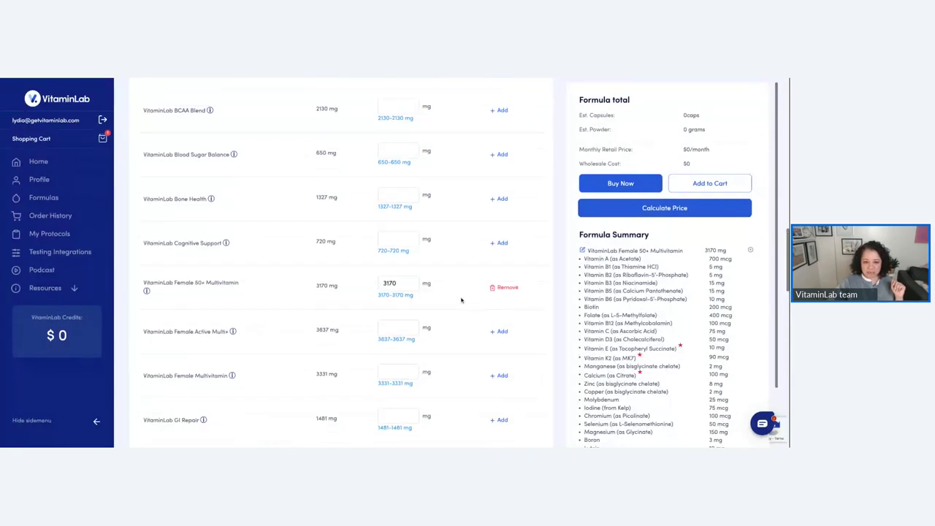
scroll(463, 305, "up", 5)
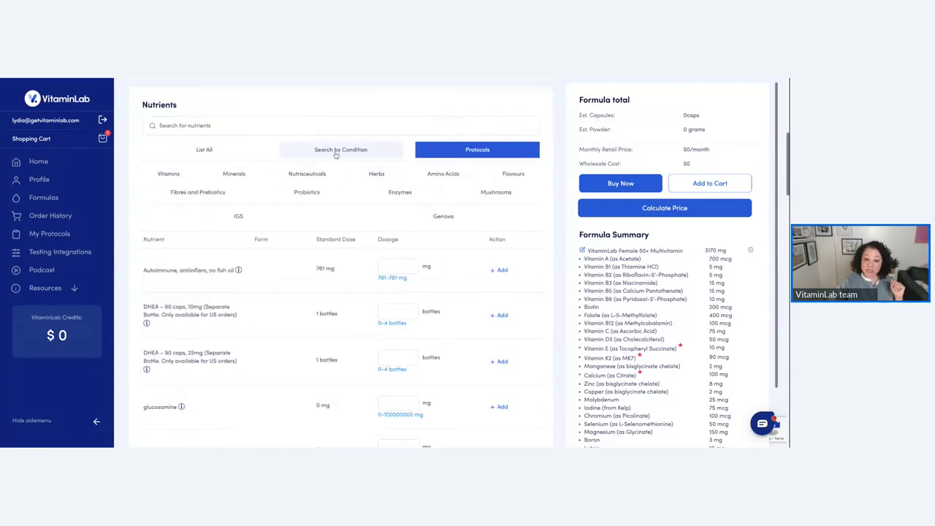
left_click(335, 150)
scroll(334, 155, "up", 1)
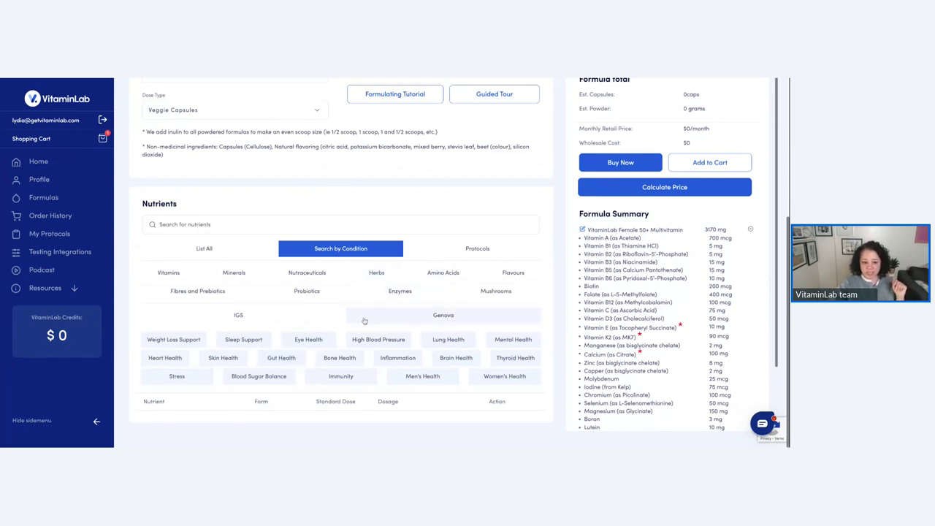
left_click(285, 358)
scroll(365, 311, "down", 2)
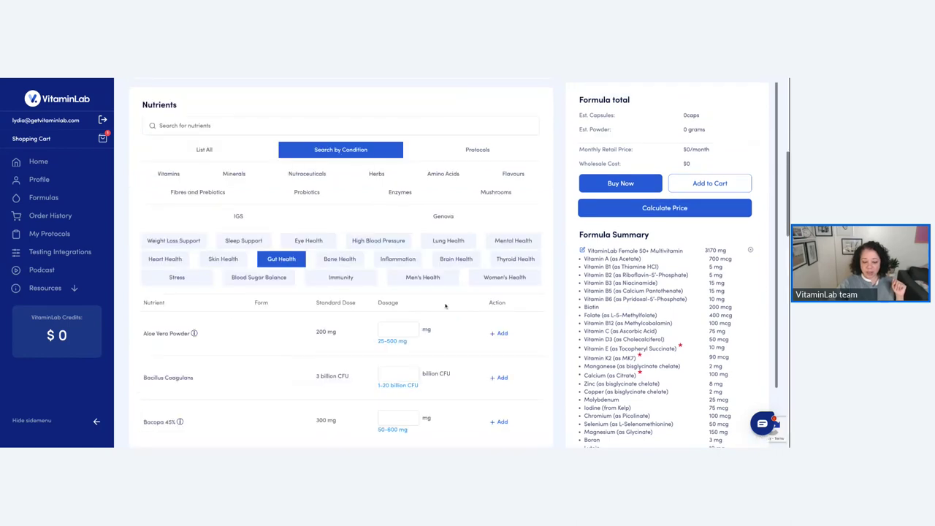
scroll(480, 308, "down", 2)
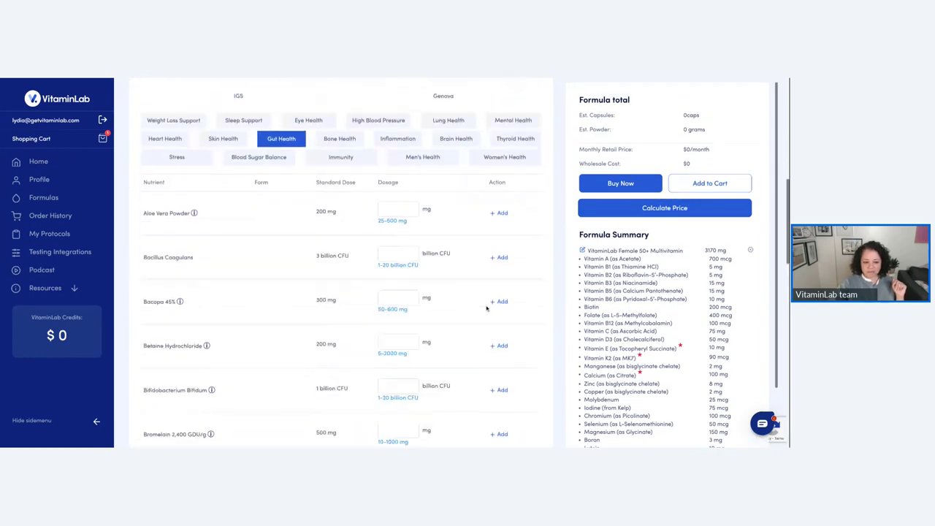
scroll(486, 308, "down", 3)
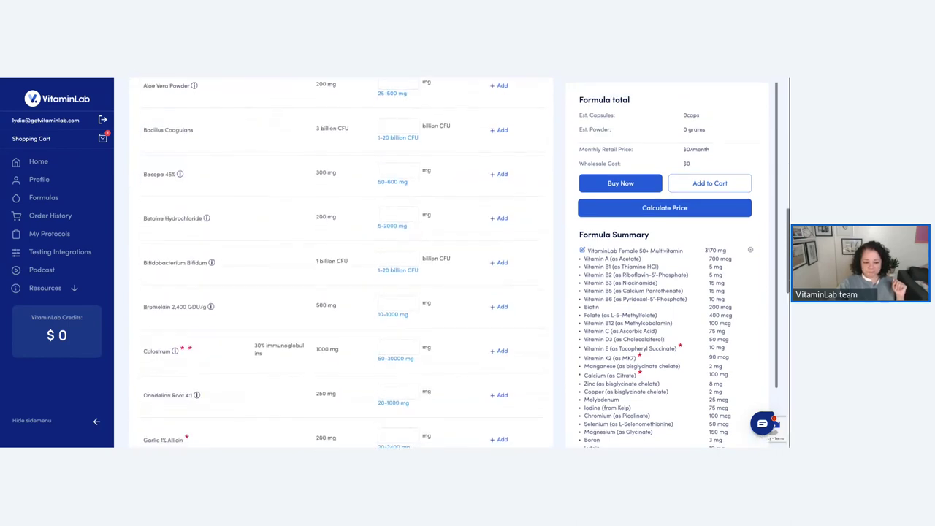
scroll(340, 266, "down", 3)
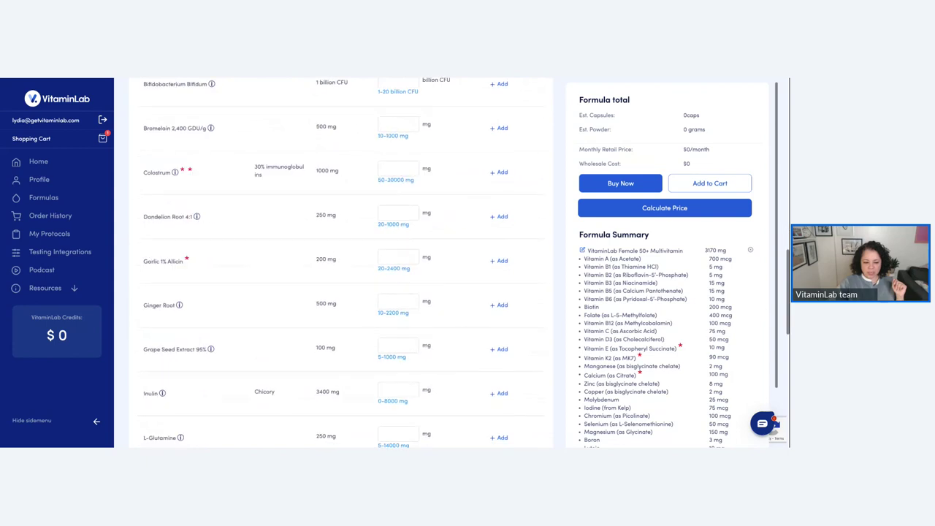
scroll(473, 316, "down", 4)
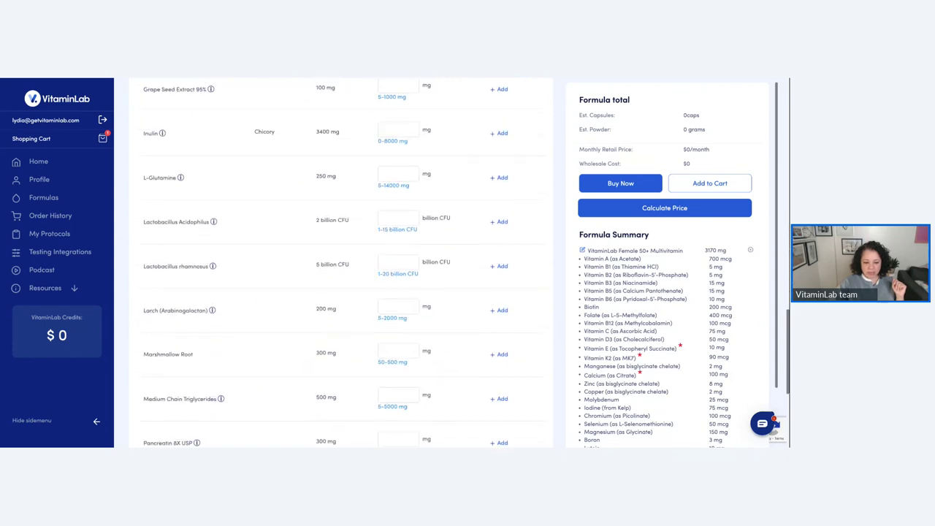
left_click(499, 354)
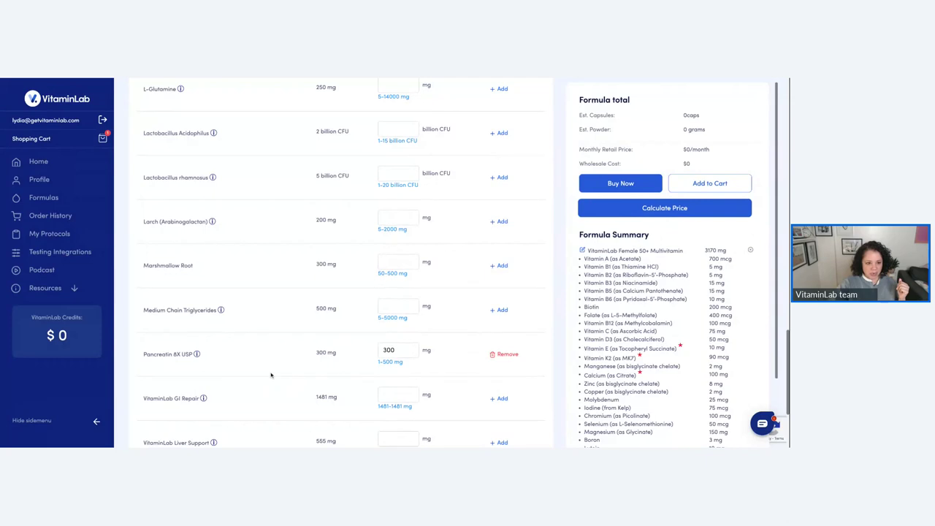
Look through the remaining Gut Health nutrients and search the nutrient list for "ginger".
scroll(270, 383, "up", 2)
scroll(271, 376, "down", 3)
scroll(272, 376, "up", 15)
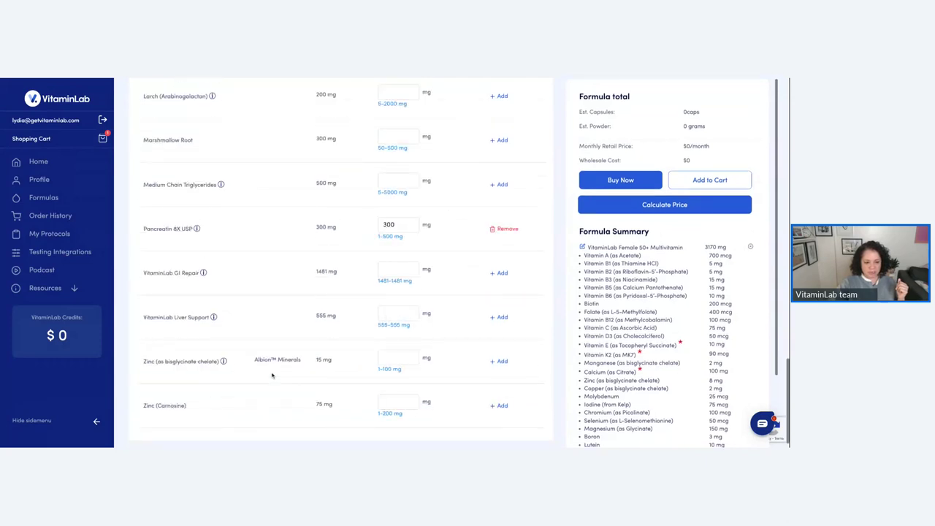
scroll(272, 375, "up", 2)
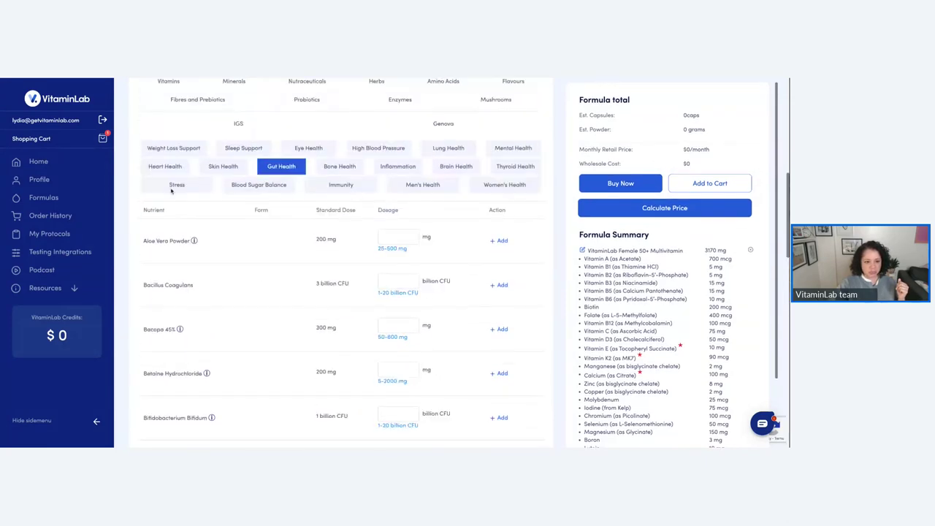
scroll(248, 135, "up", 2)
left_click(203, 172)
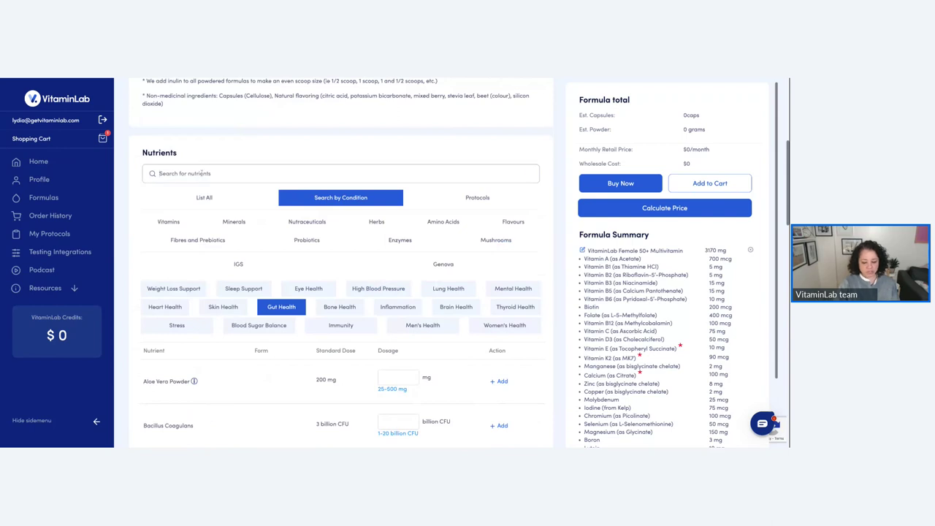
type("ginger")
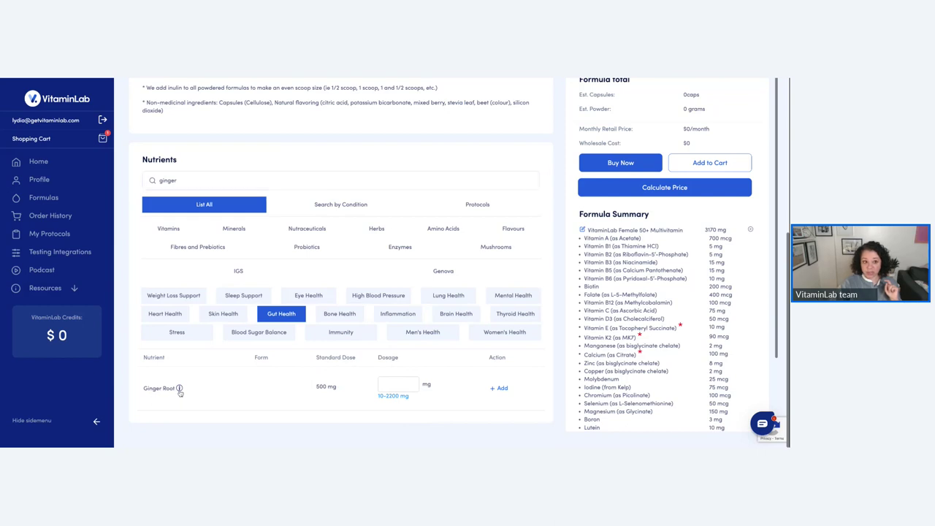
Open the Ginger Root reference document, review its safety and effectiveness information, and return to the formula.
left_click(179, 388)
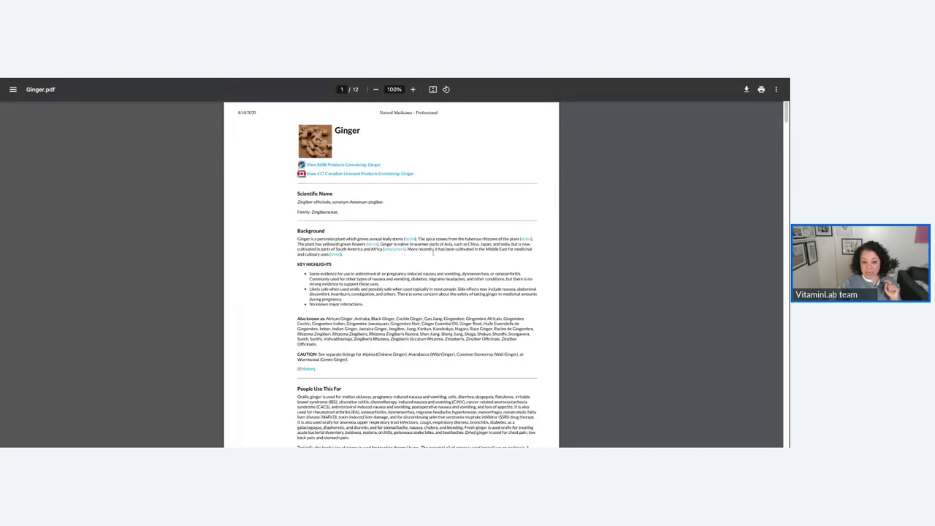
scroll(420, 367, "down", 5)
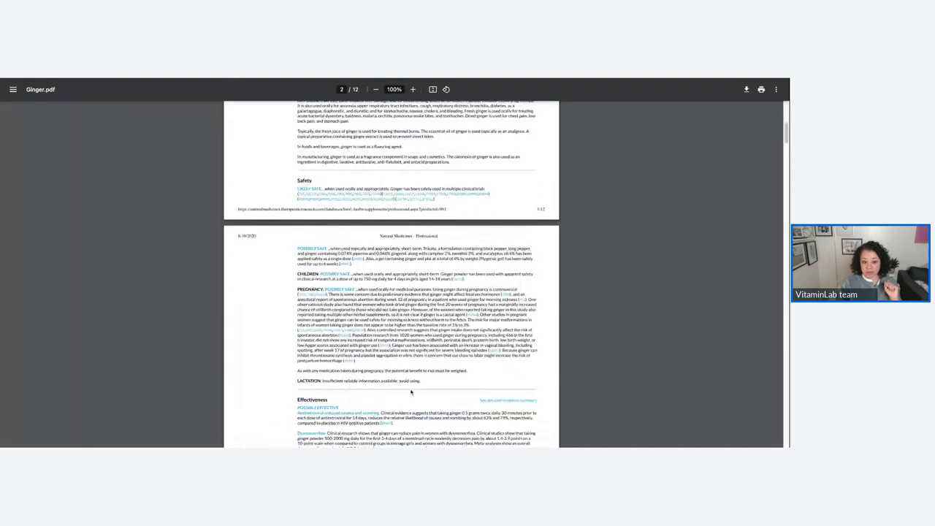
scroll(402, 353, "down", 2)
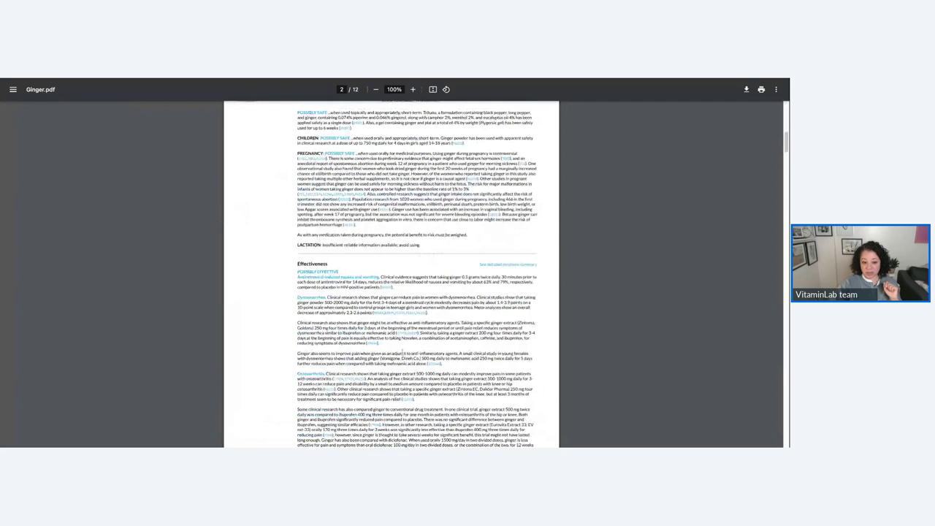
scroll(402, 354, "down", 3)
scroll(408, 359, "down", 10)
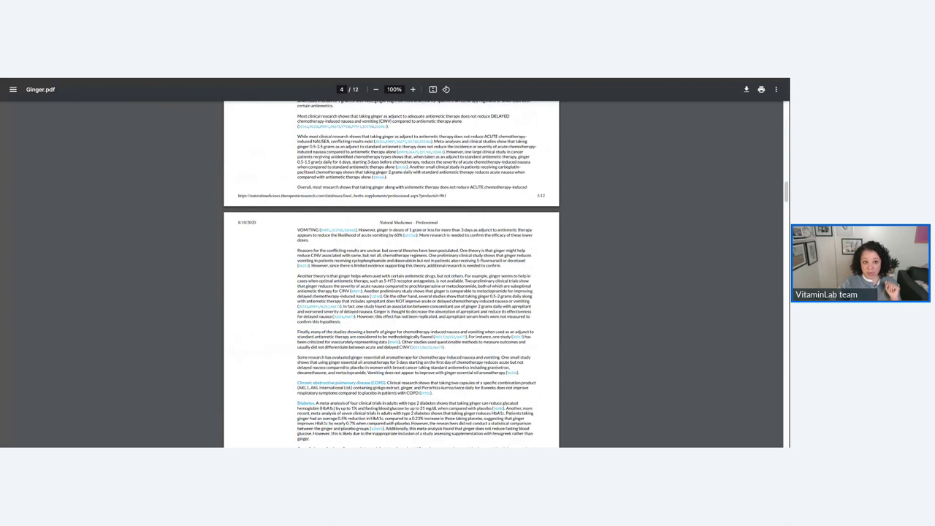
key("ctrl+Tab")
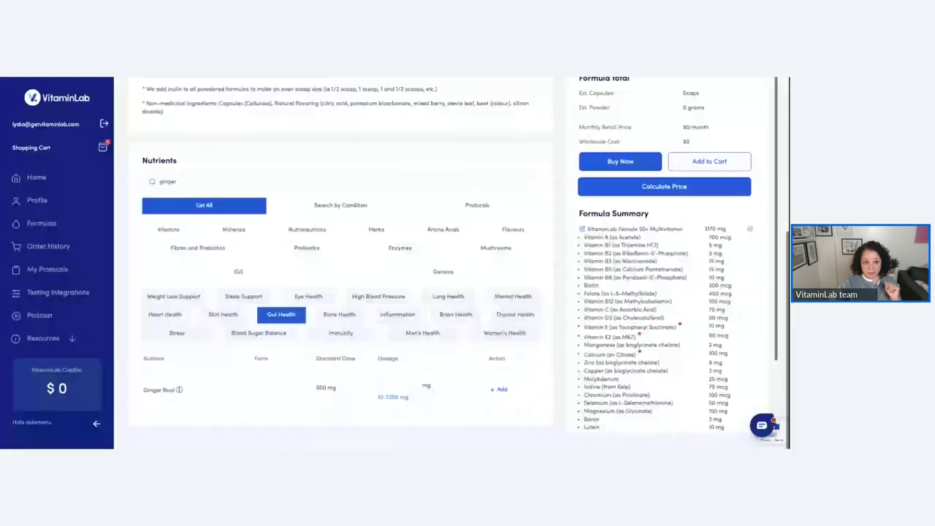
Add Ginger Root at its standard dose of 500 mg to the formula and look over the formula summary.
left_click(392, 390)
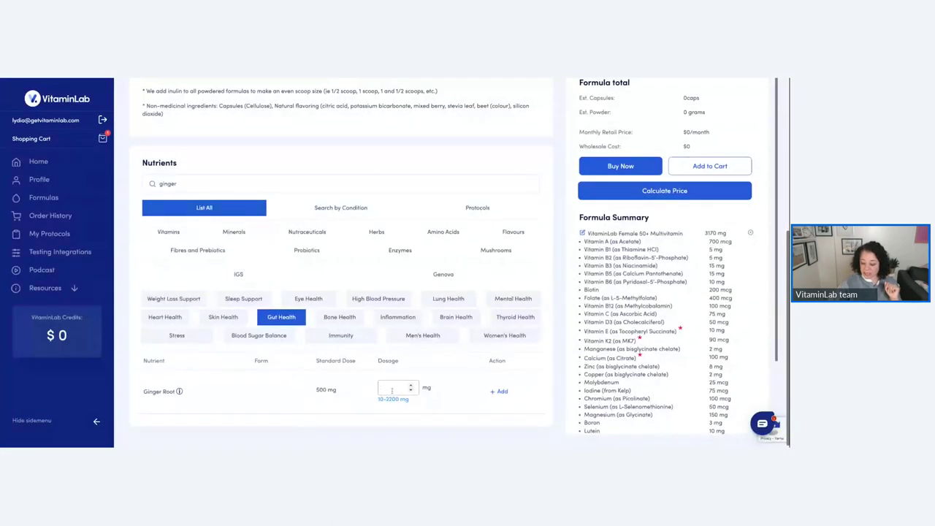
left_click(498, 391)
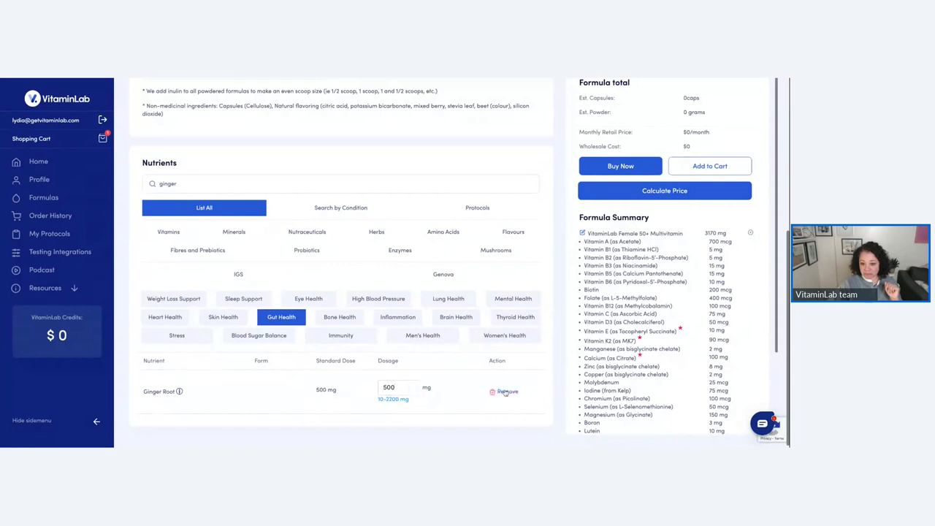
scroll(597, 365, "down", 3)
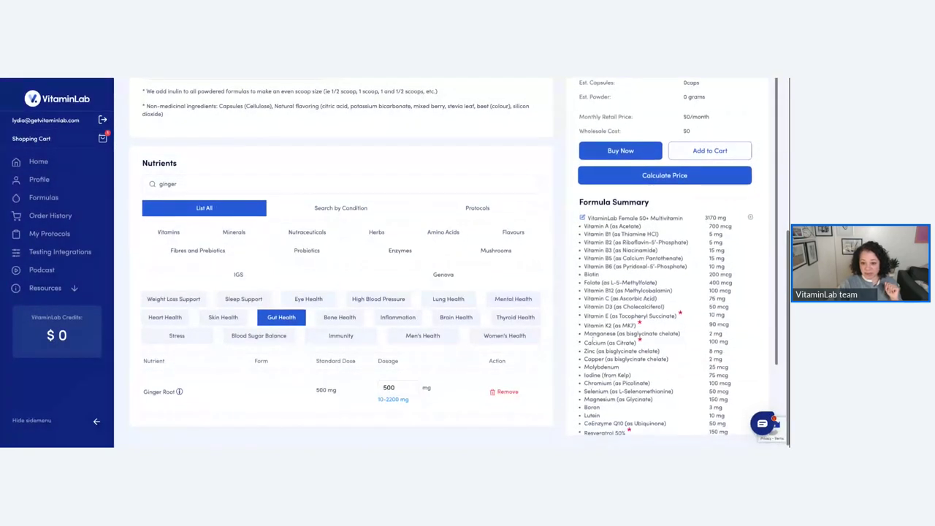
Search the nutrients for "cys" and add L-Cystine at 250 mg to the formula.
scroll(321, 315, "up", 3)
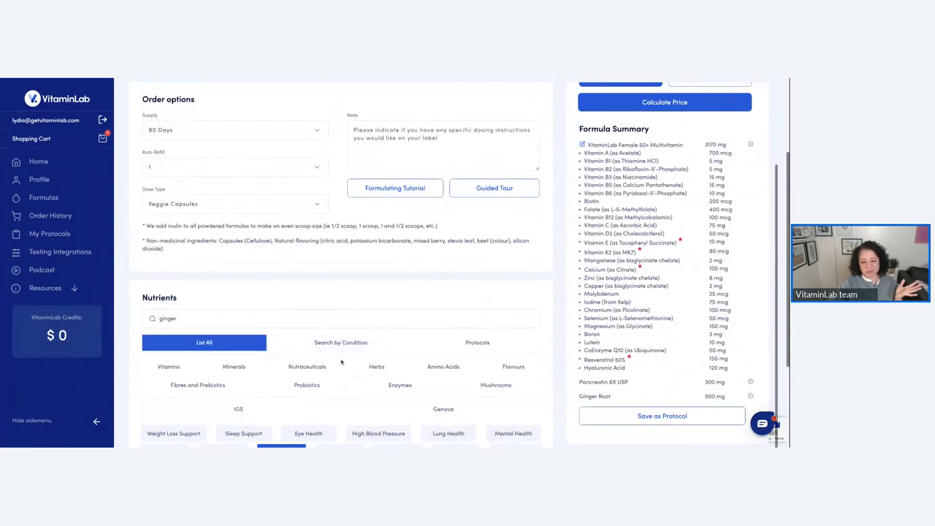
left_click(169, 319)
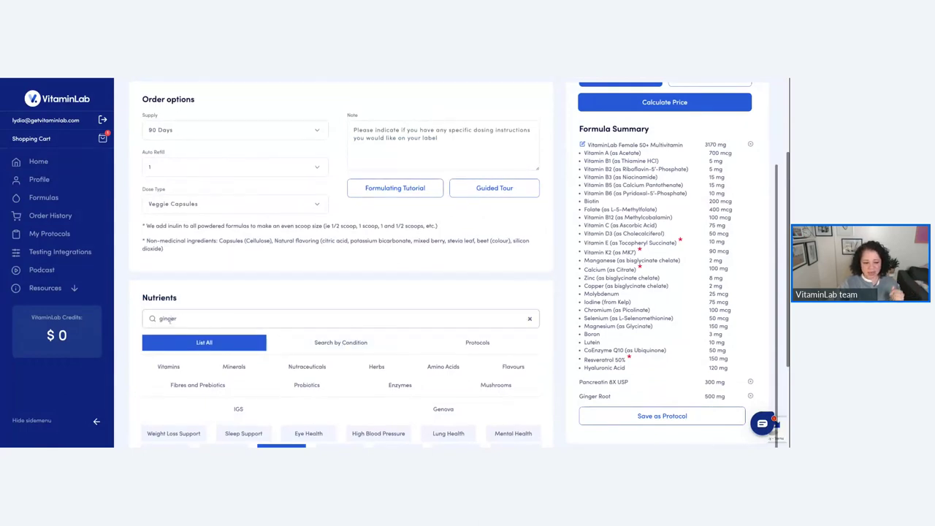
double_click(168, 319)
type("cys")
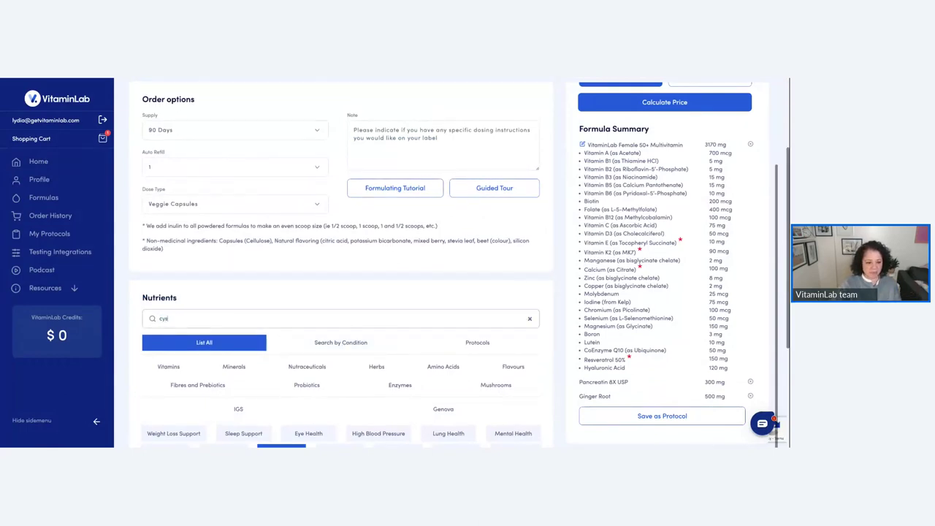
scroll(176, 327, "down", 3)
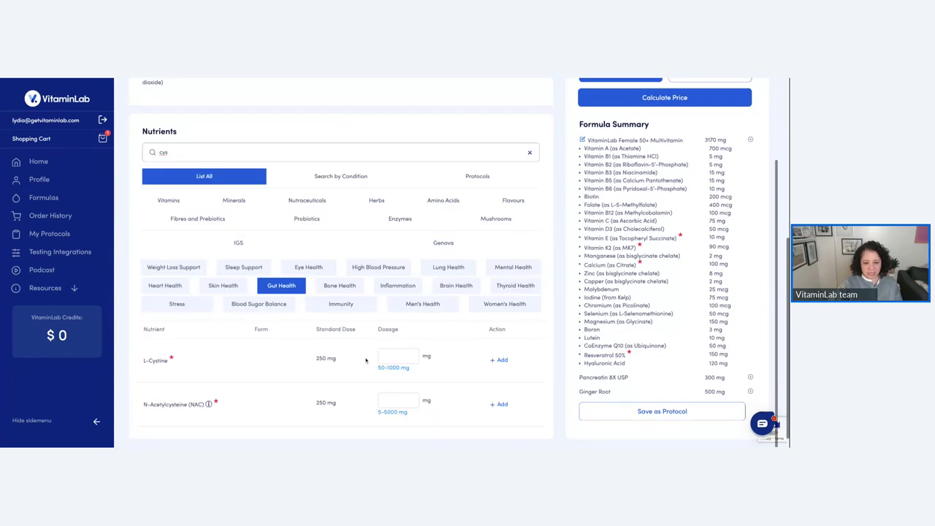
left_click(391, 356)
type("250")
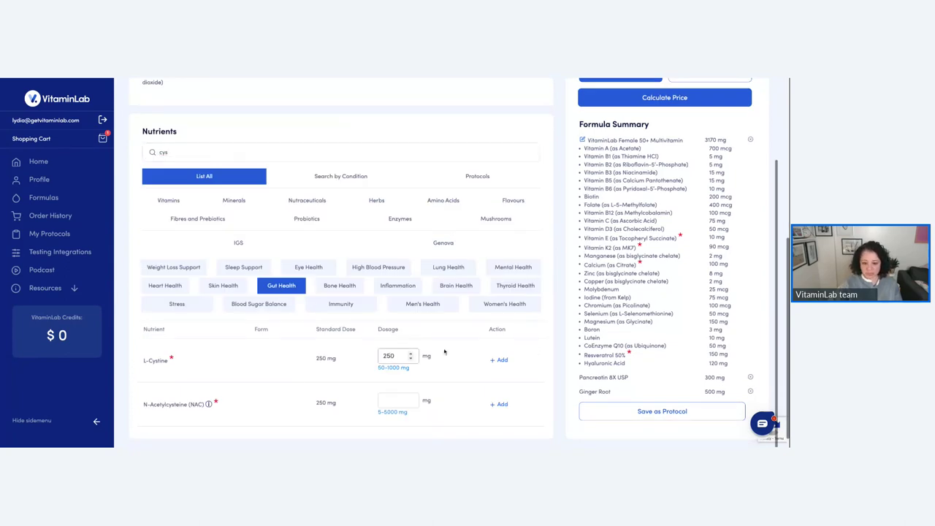
left_click(500, 359)
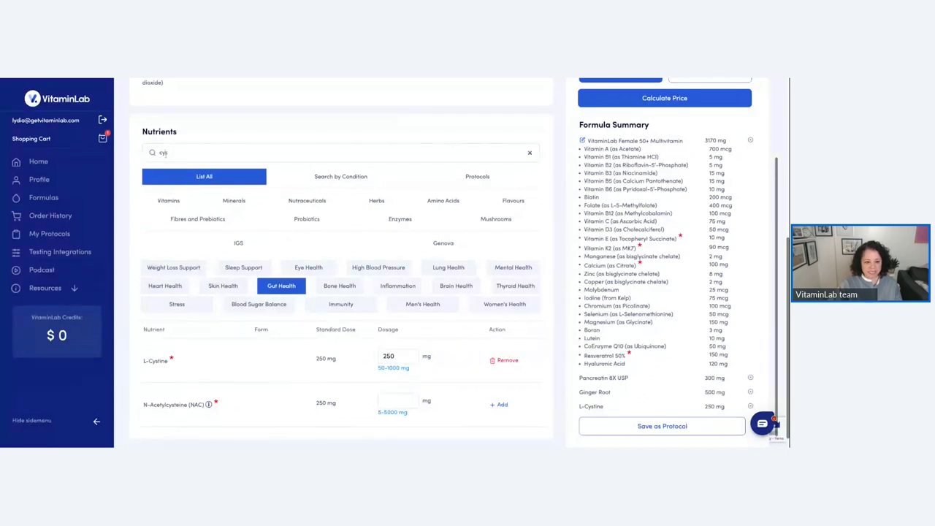
Search the nutrients for "meth" and add L-Methionine at 250 mg to the formula.
left_click(163, 153)
key("BackSpace")
key("BackSpace")
key("BackSpace")
type("meth")
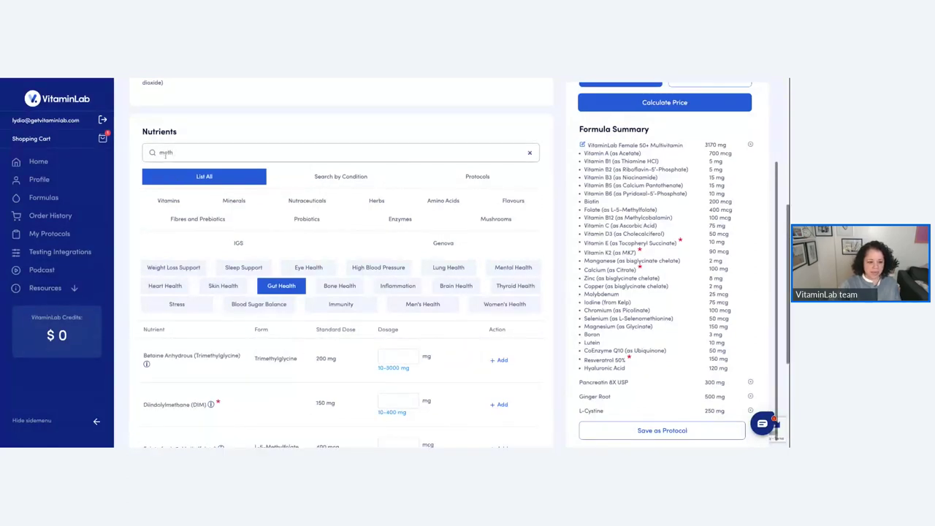
scroll(269, 418, "down", 2)
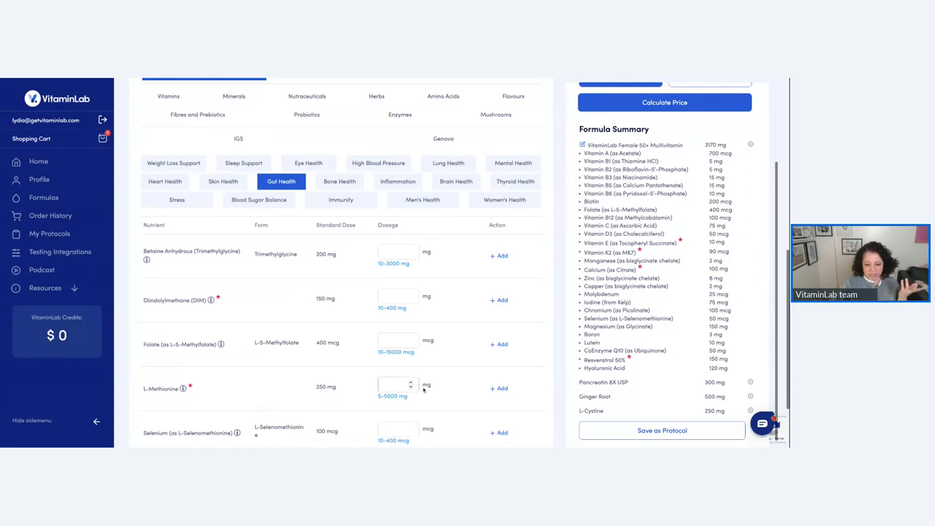
type("25")
key("BackSpace")
key("BackSpace")
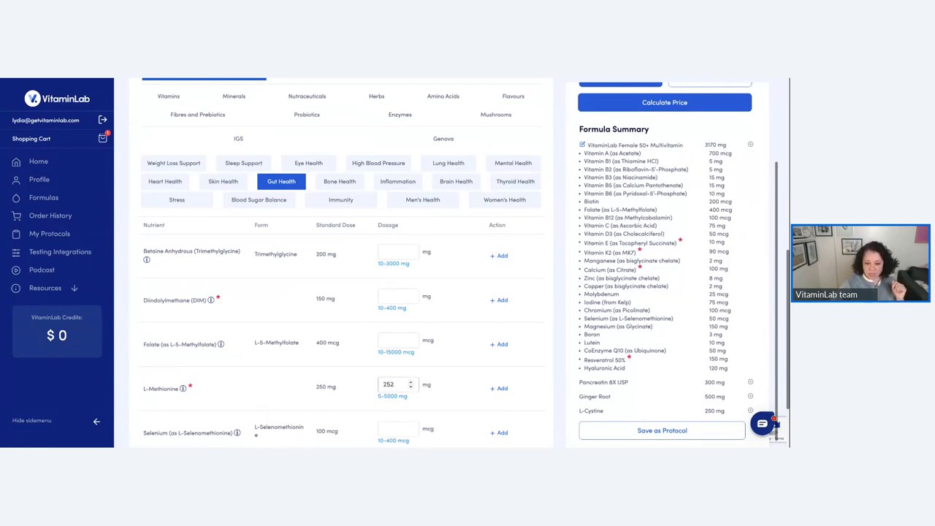
type("0")
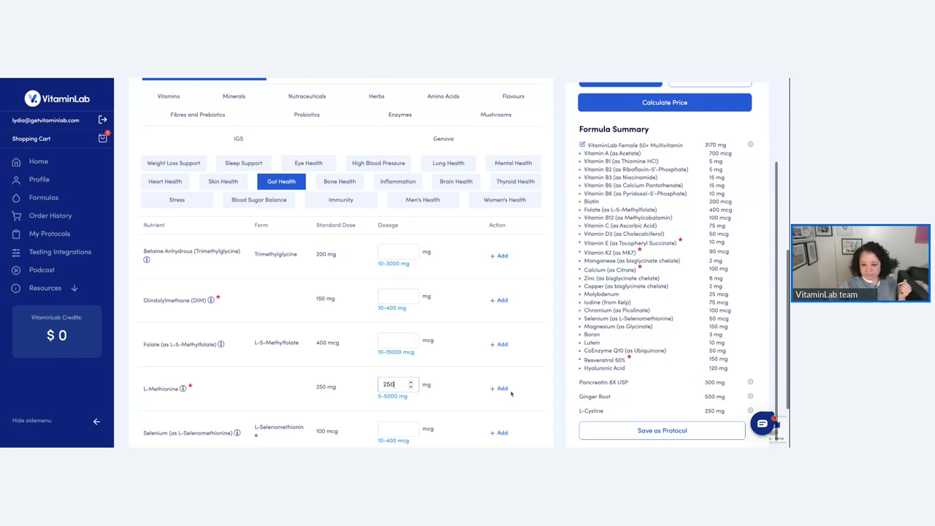
left_click(503, 392)
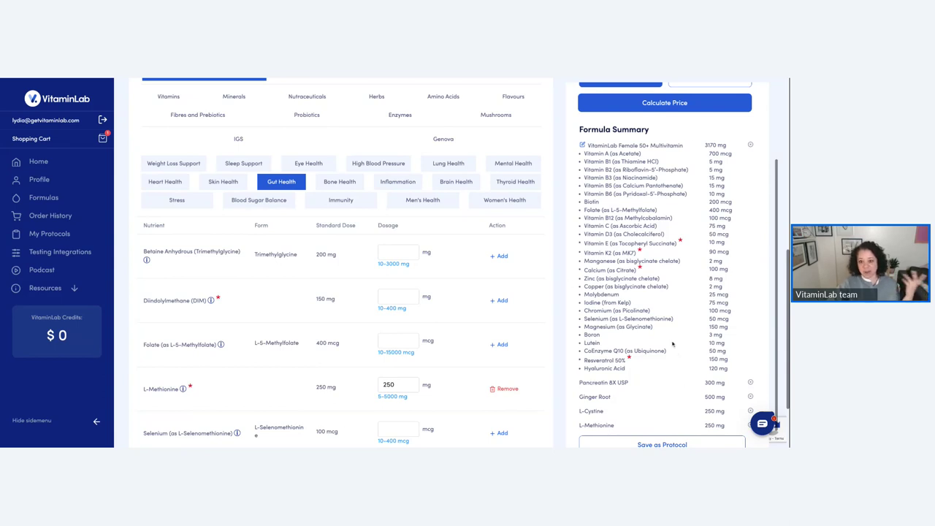
Calculate the formula's price and review the formula total and the full ingredient summary.
scroll(673, 347, "up", 1)
scroll(673, 347, "up", 2)
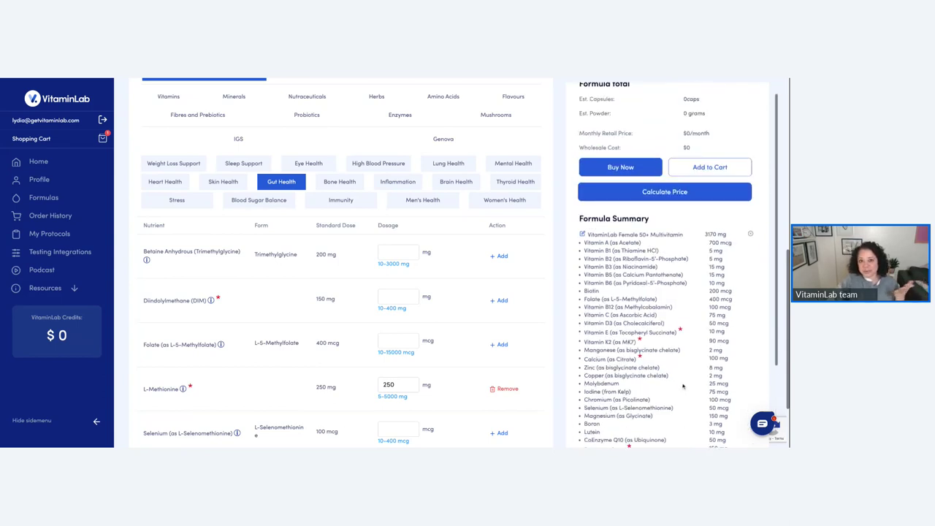
scroll(679, 384, "up", 1)
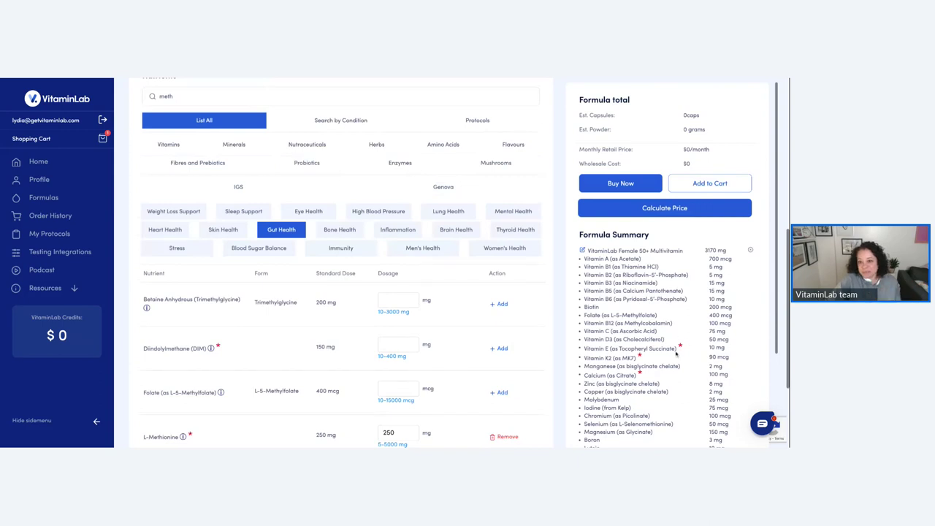
left_click(672, 213)
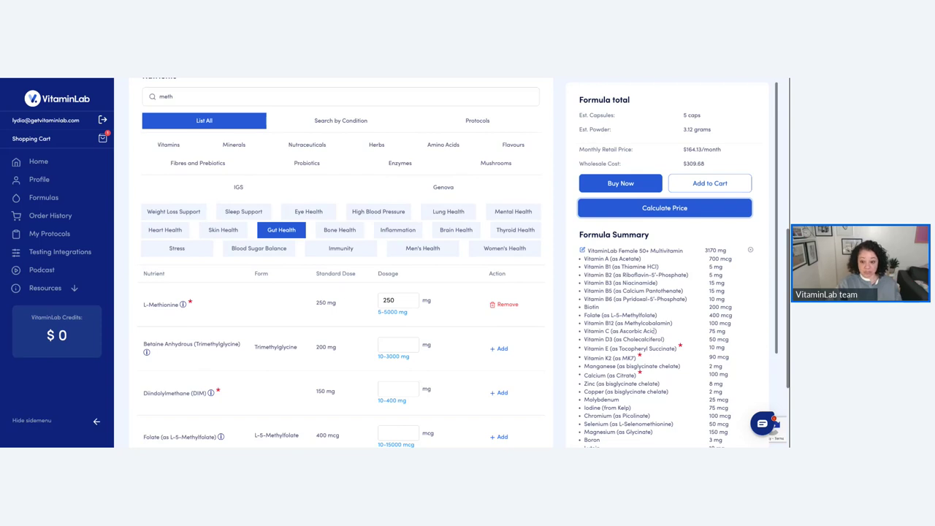
scroll(652, 336, "down", 1)
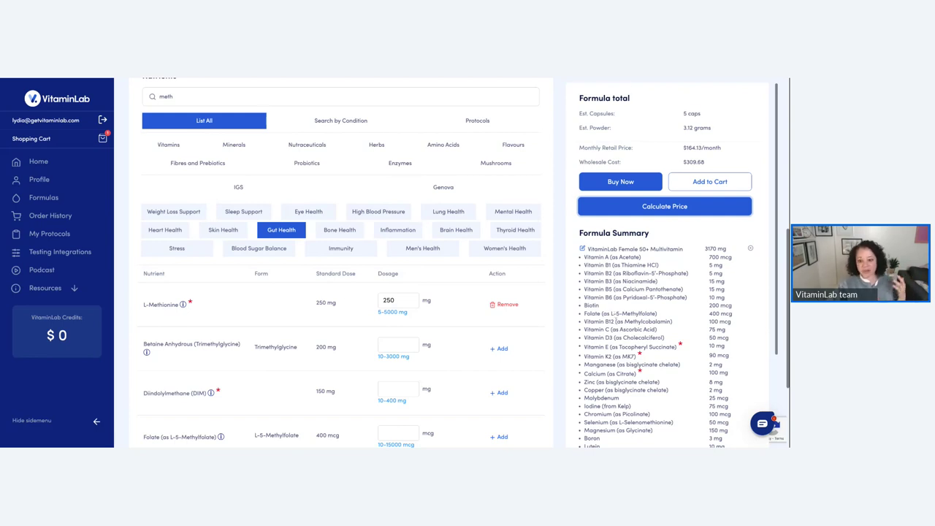
scroll(612, 378, "down", 4)
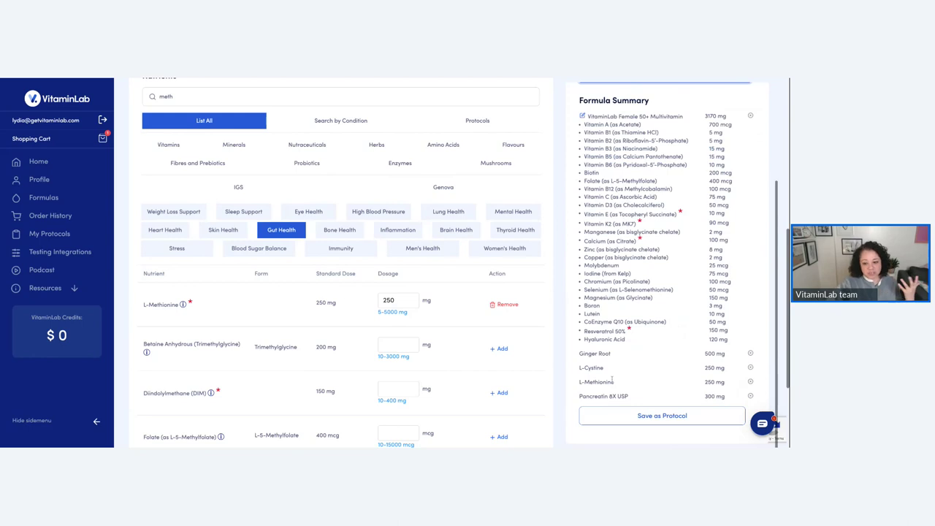